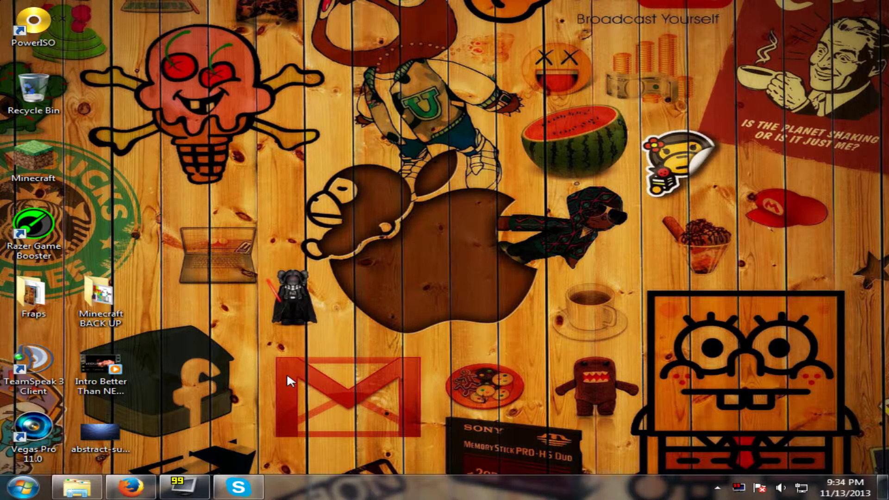
# - Open Control Panel from Start, view it by Category, and go to Uninstall a program
pyautogui.press('super')
pyautogui.press('super')
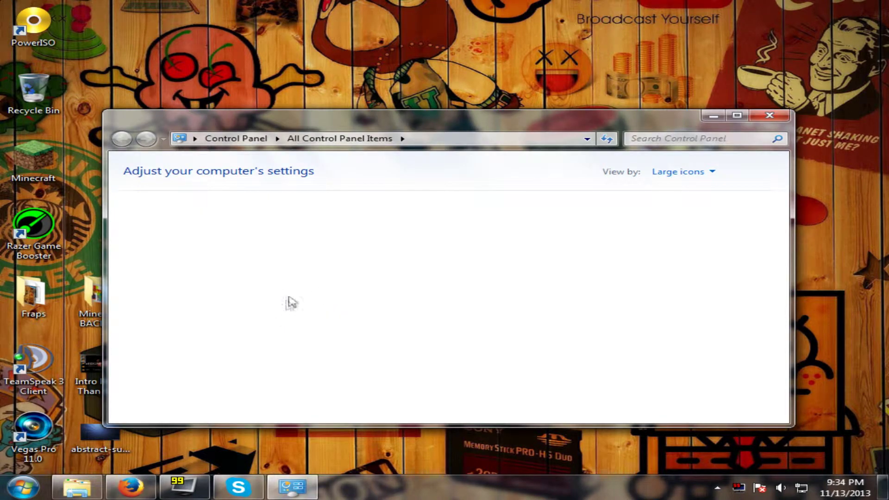
pyautogui.click(692, 174)
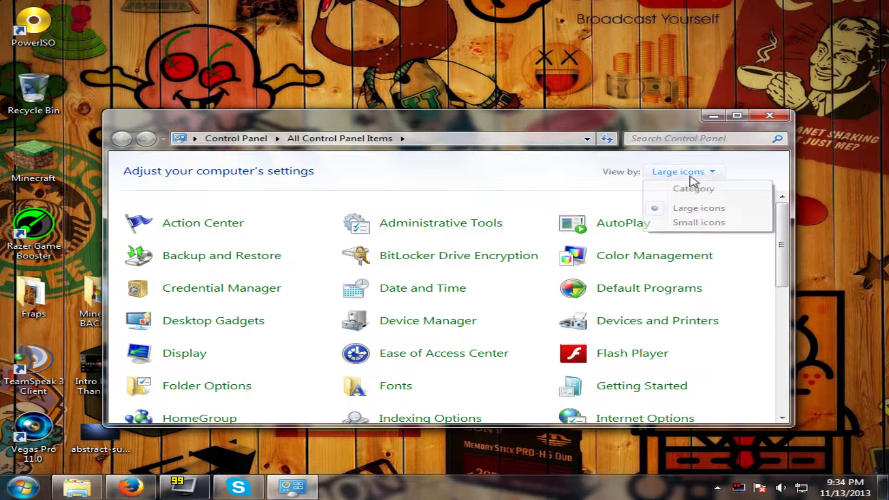
pyautogui.click(694, 189)
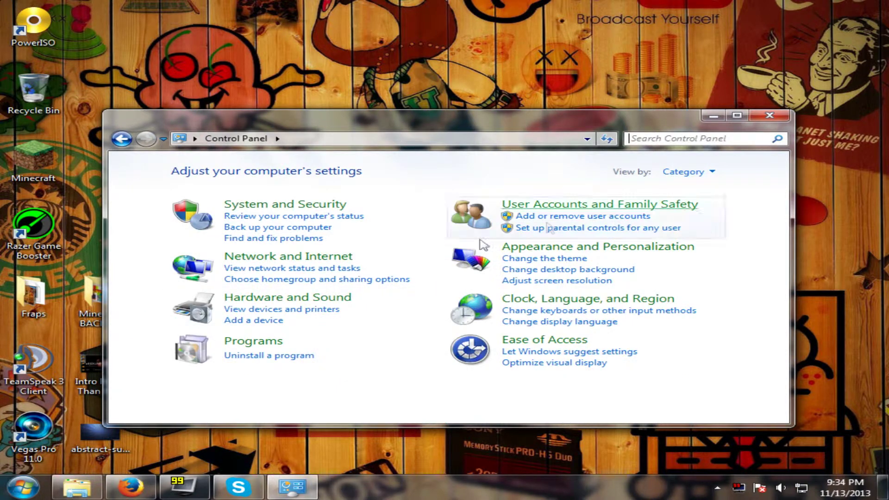
pyautogui.click(268, 359)
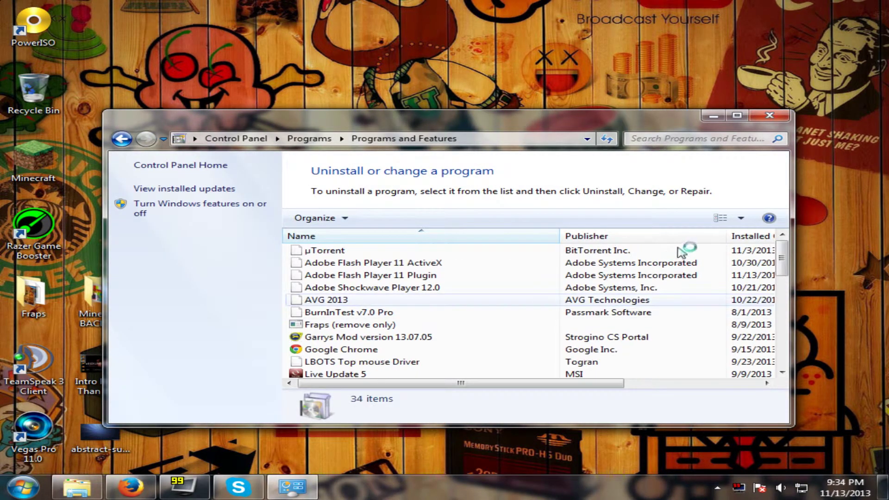
pyautogui.moveTo(780, 262)
pyautogui.mouseDown()
pyautogui.moveTo(792, 278)
pyautogui.moveTo(799, 363)
pyautogui.mouseUp()
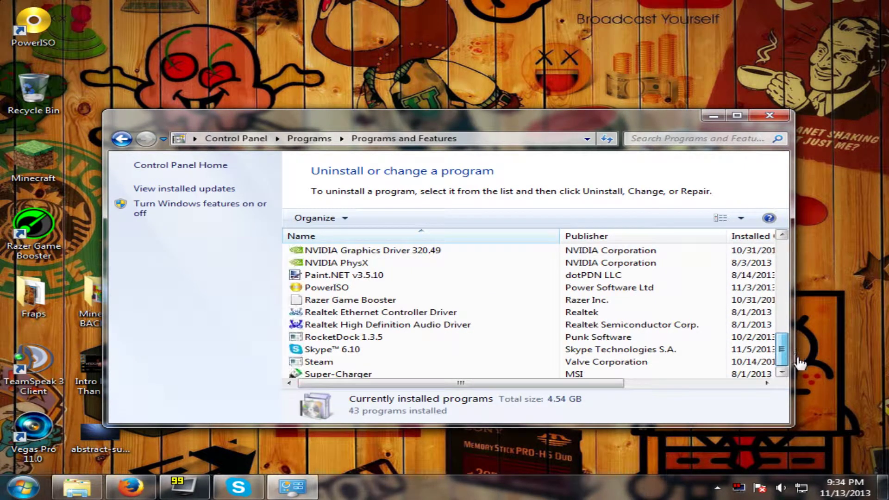
pyautogui.moveTo(800, 363); pyautogui.dragTo(803, 250)
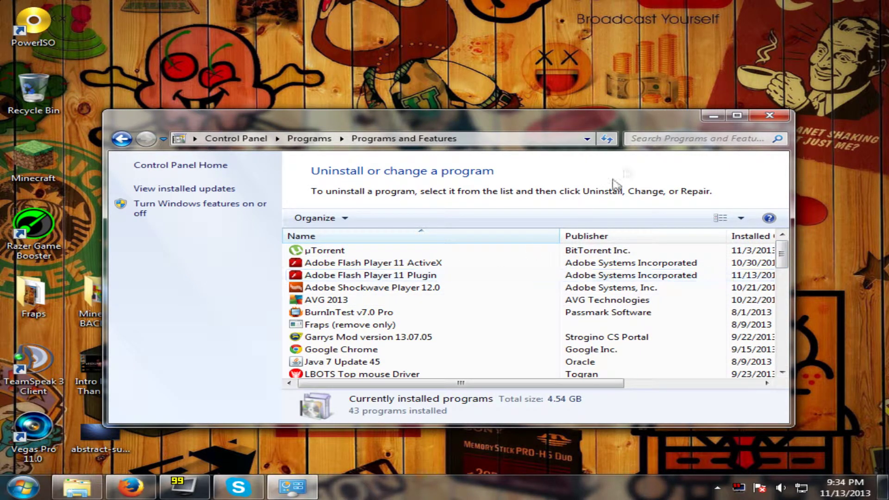
# - Close Programs and Features and launch Vegas Pro 11.0 from its desktop shortcut
pyautogui.click(769, 116)
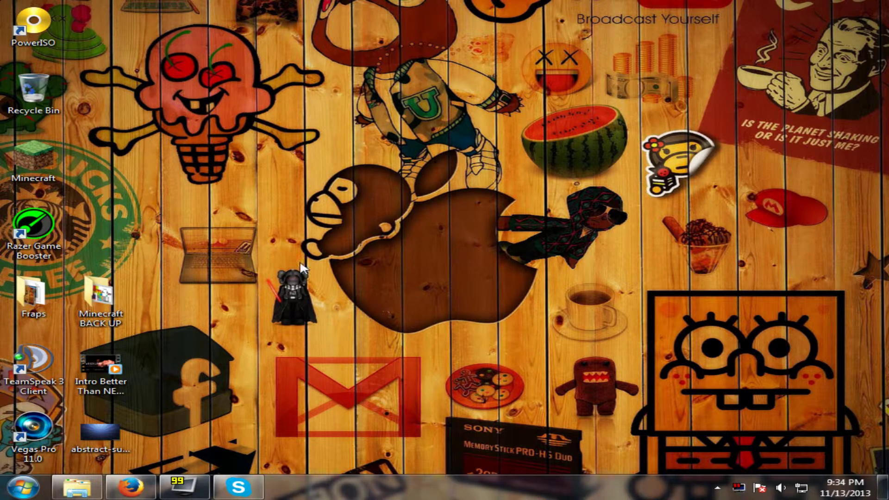
pyautogui.doubleClick(38, 440)
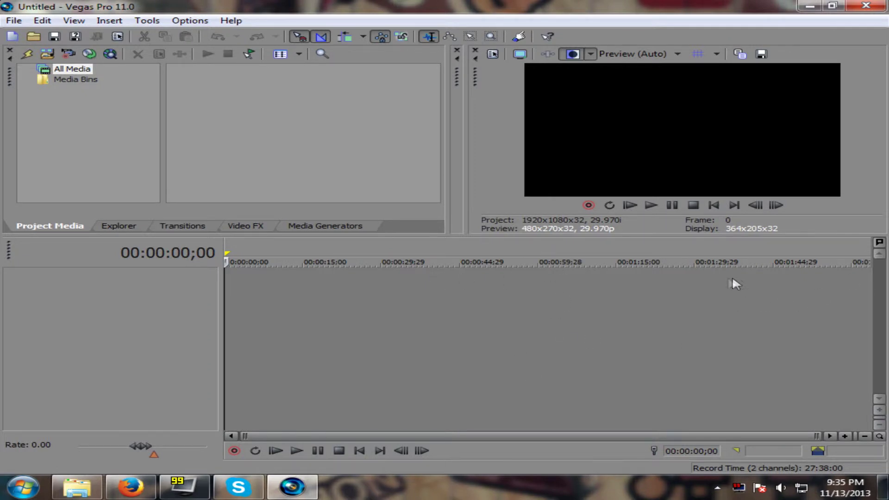
# - Minimize the Vegas Pro 11.0 window to reveal the desktop
pyautogui.click(809, 6)
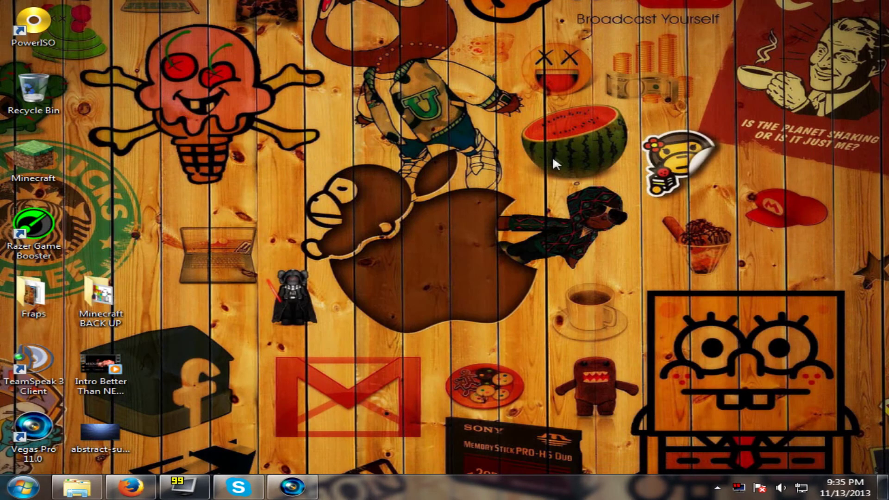